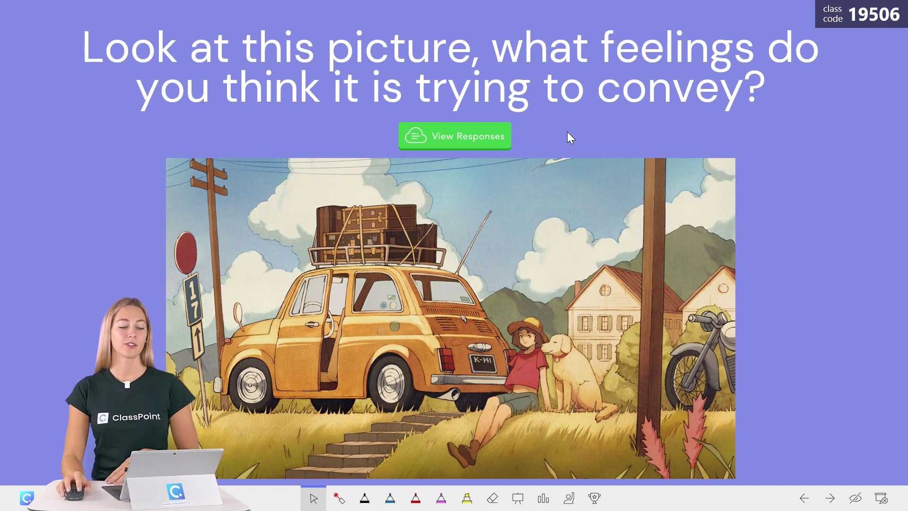
Open the word-cloud responses and turn Highlight top answers on, then off again
left_click(482, 133)
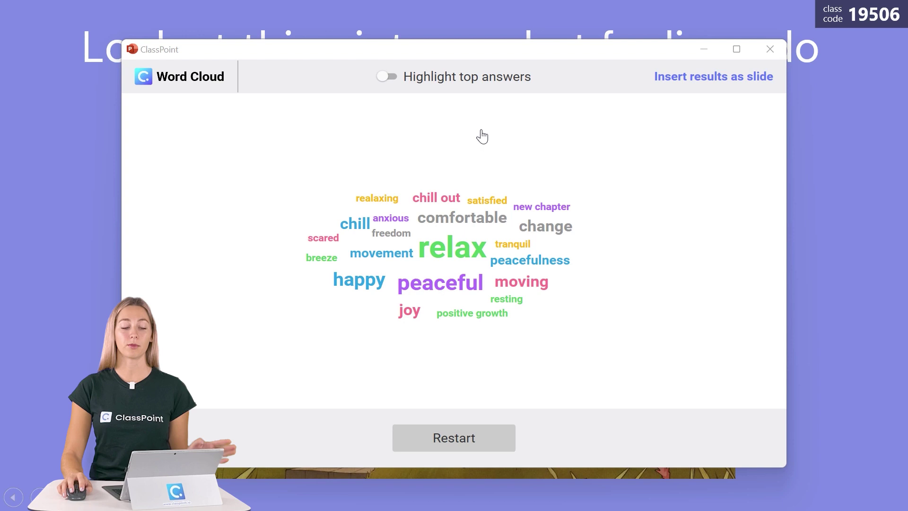
left_click(482, 77)
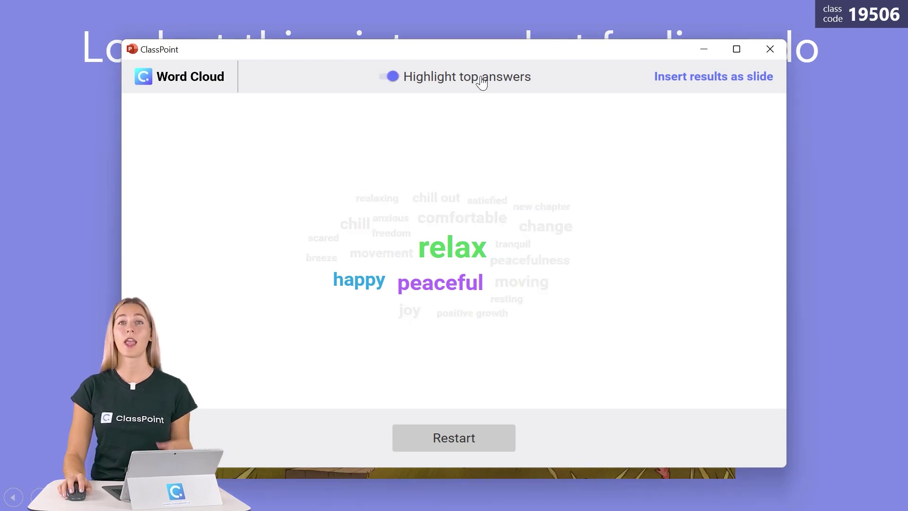
left_click(481, 78)
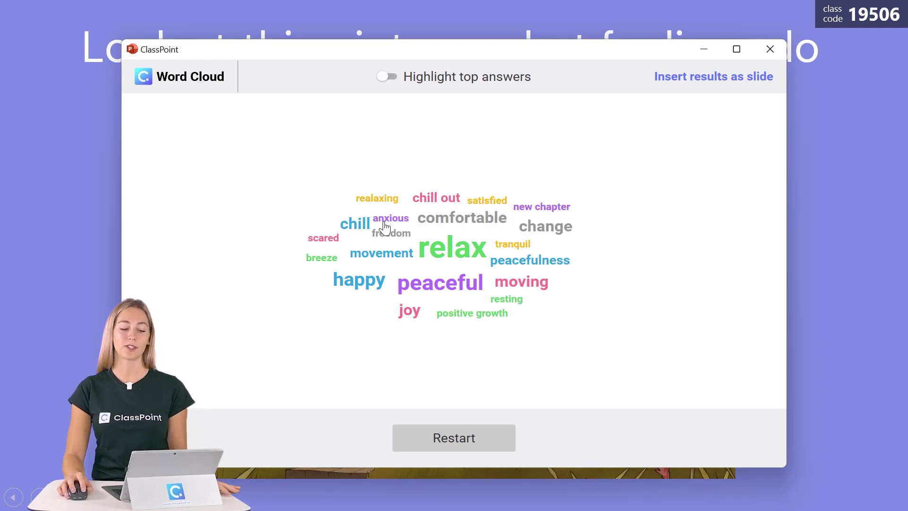
mouse_move(384, 227)
mouse_move(334, 241)
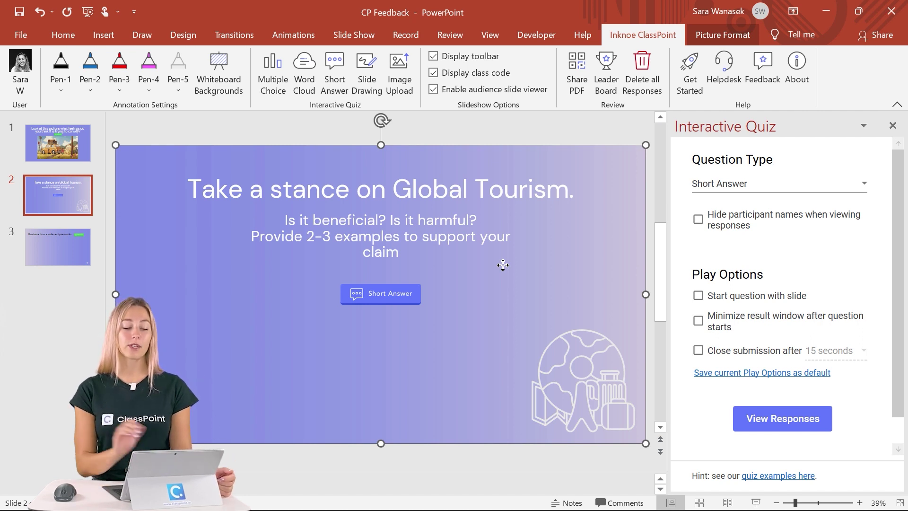
Hide participant names, present the Global Tourism slide and collect students' short answers
left_click(698, 219)
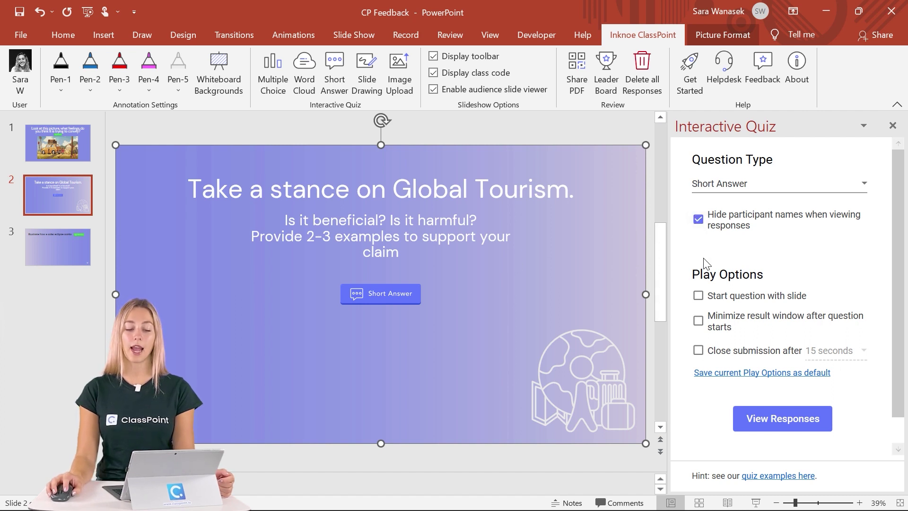
left_click(756, 503)
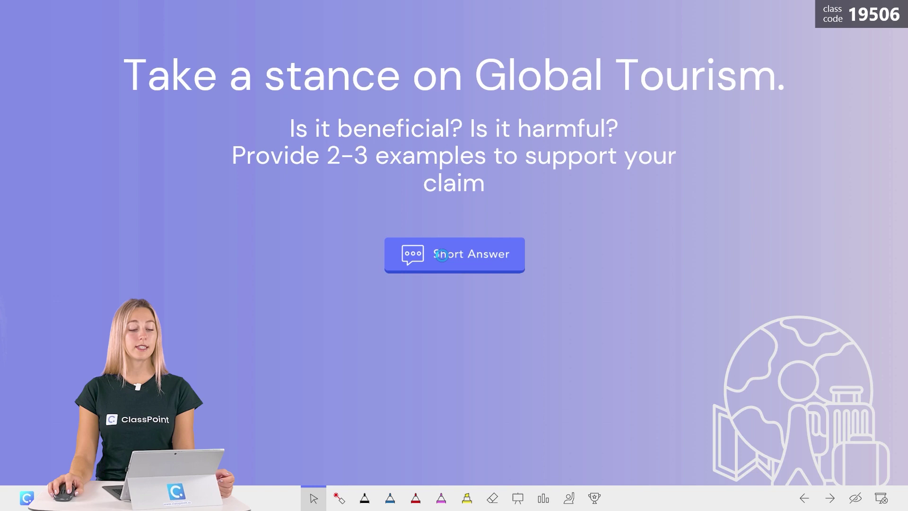
left_click(443, 262)
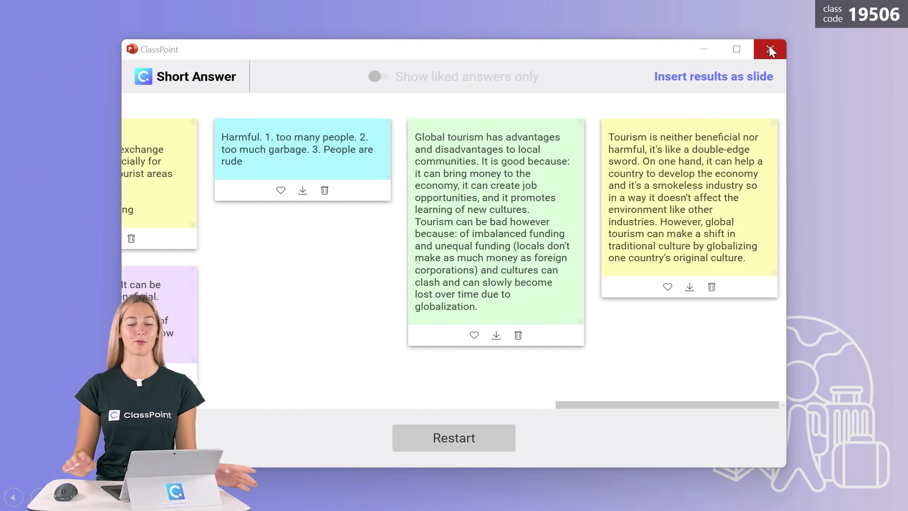
Like the partial/full shadow and 5° tilt drawings, then show liked answers only
left_click(768, 45)
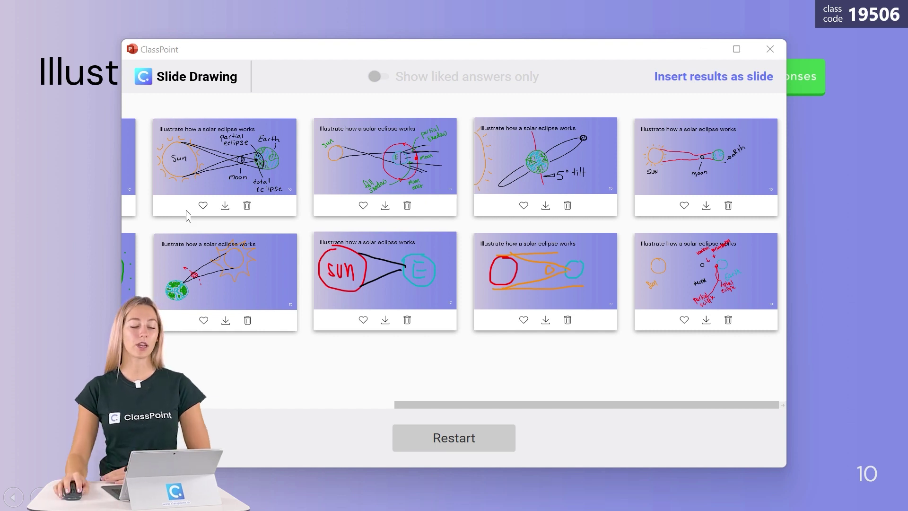
left_click(363, 205)
left_click(524, 205)
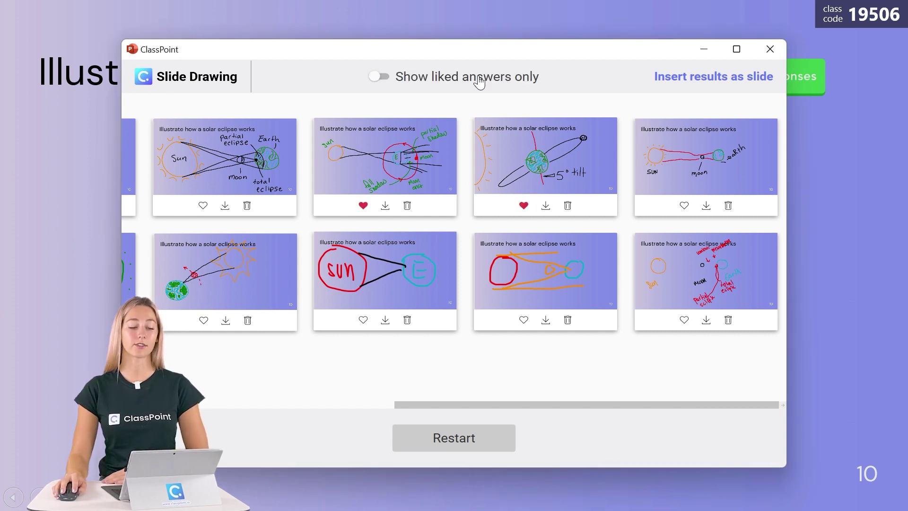
left_click(480, 81)
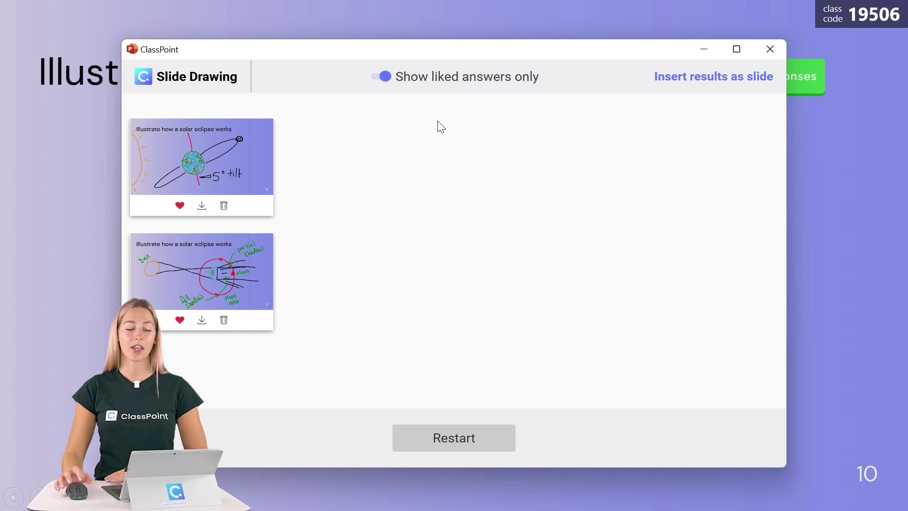
left_click(452, 81)
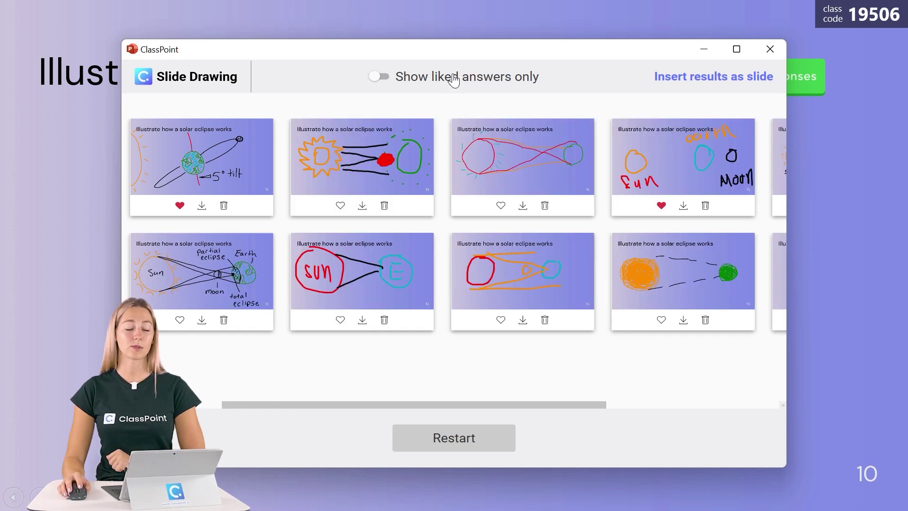
left_click(218, 163)
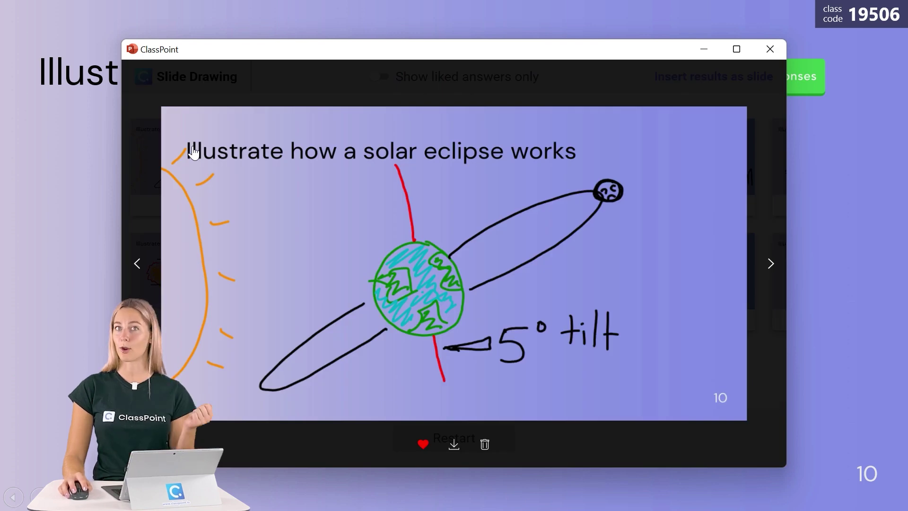
left_click(433, 95)
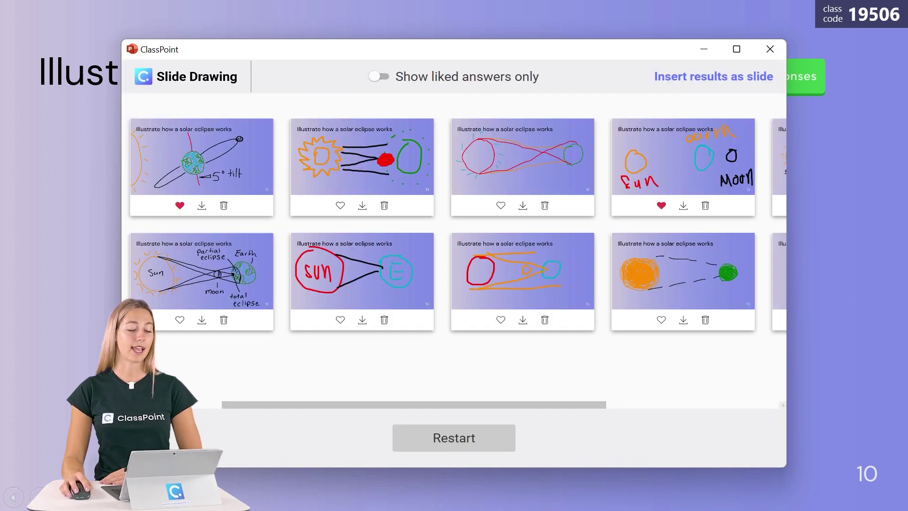
left_click(531, 158)
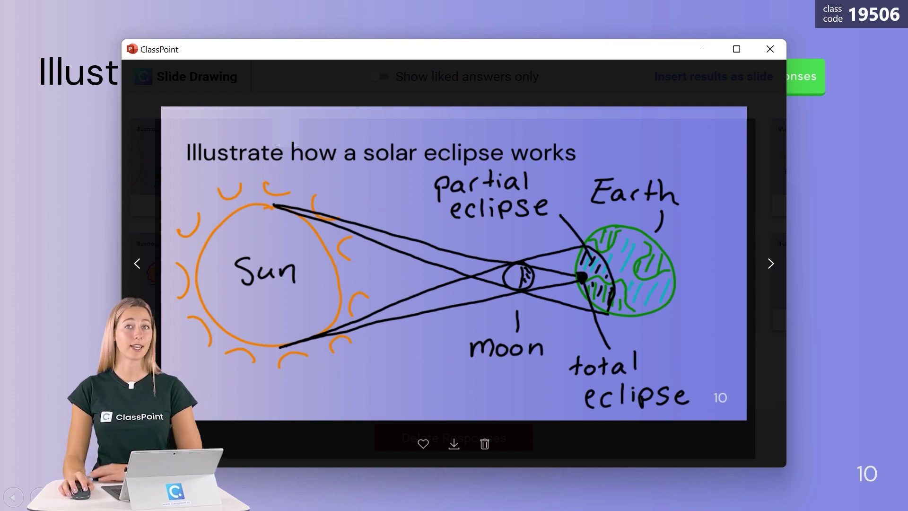
left_click(437, 95)
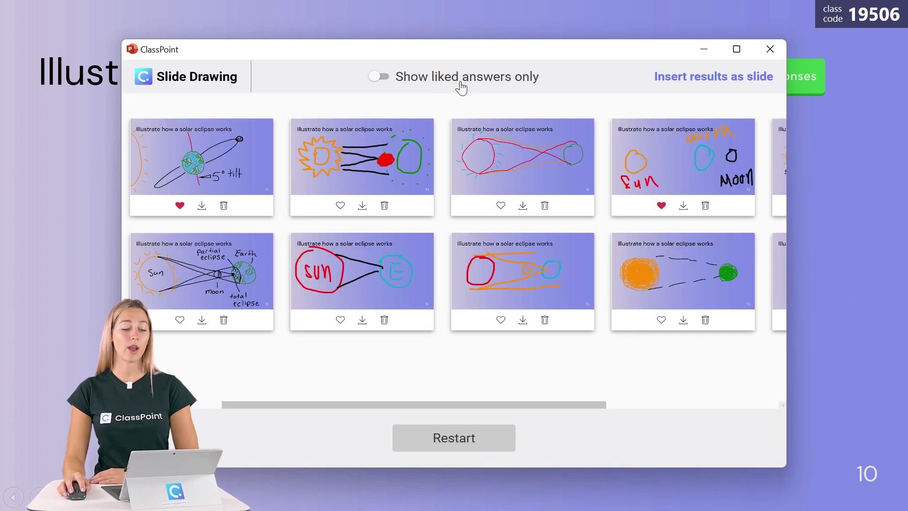
left_click(380, 76)
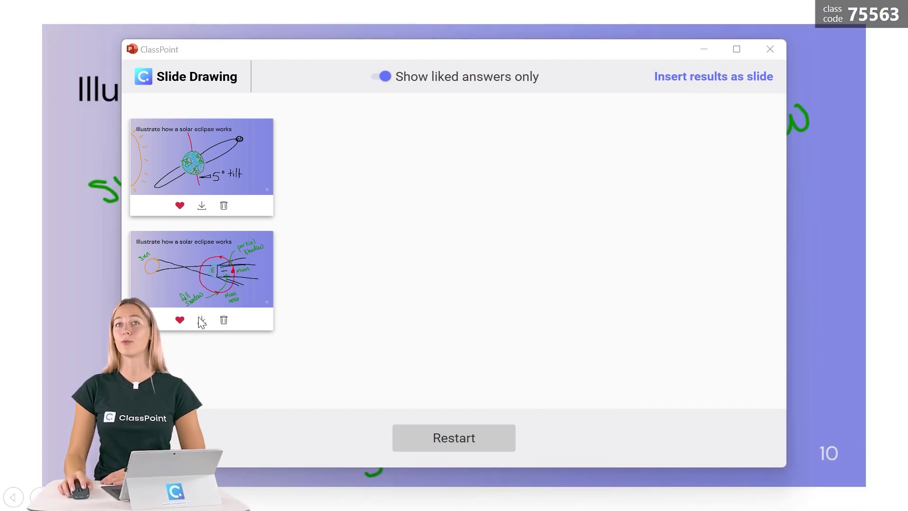
Highlight the moon's correct position on the eclipse drawing in yellow
left_click(770, 49)
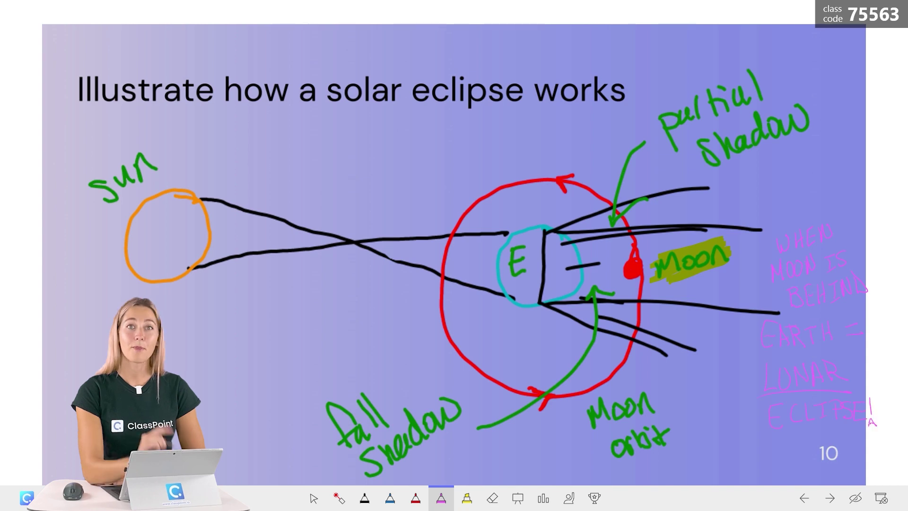
left_click(466, 498)
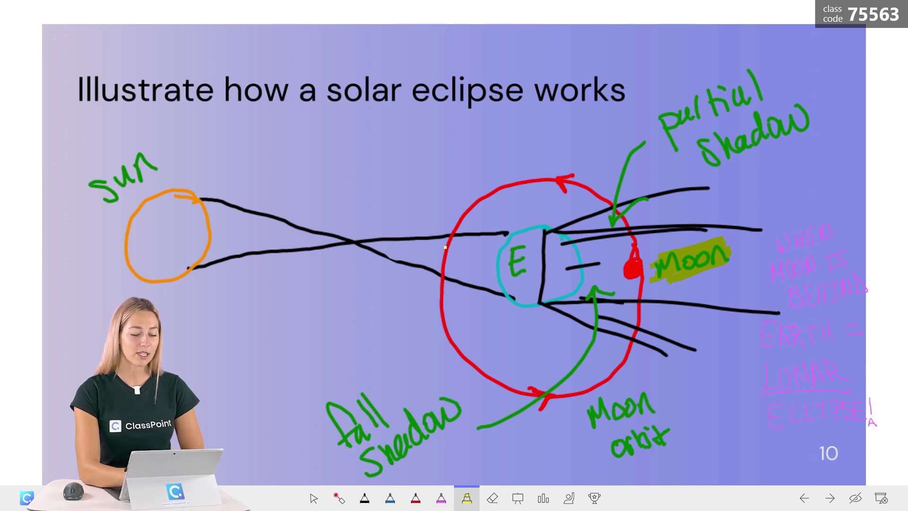
left_click(415, 497)
mouse_move(437, 241)
left_mouse_down()
mouse_move(461, 267)
mouse_move(449, 235)
left_mouse_up()
Outline the highlighted spot in red, draw an arrow to it and write CORRECT POSITION
left_click(390, 498)
left_click_drag(437, 165, 447, 229)
left_click_drag(399, 111, 497, 118)
mouse_move(400, 144)
left_mouse_down()
mouse_move(508, 135)
mouse_move(513, 124)
left_mouse_up()
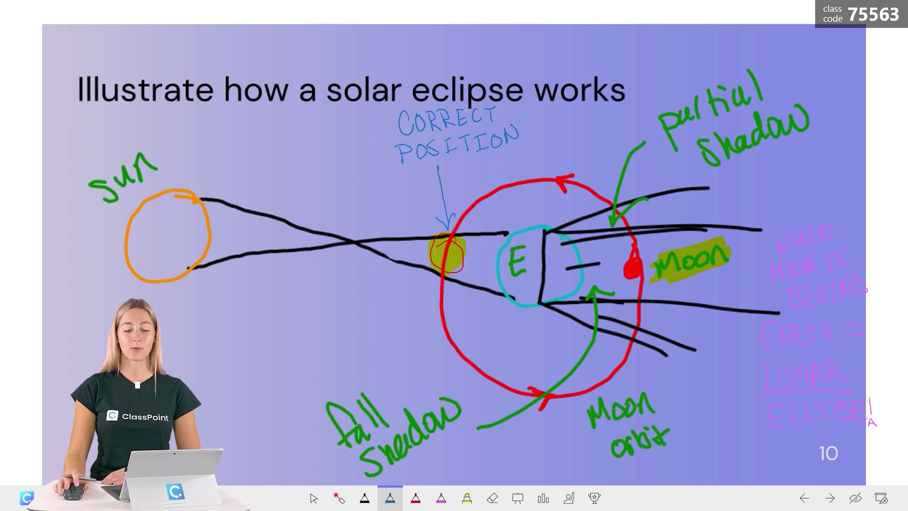
End the slide show and keep the ink annotations on the slide
key("Escape")
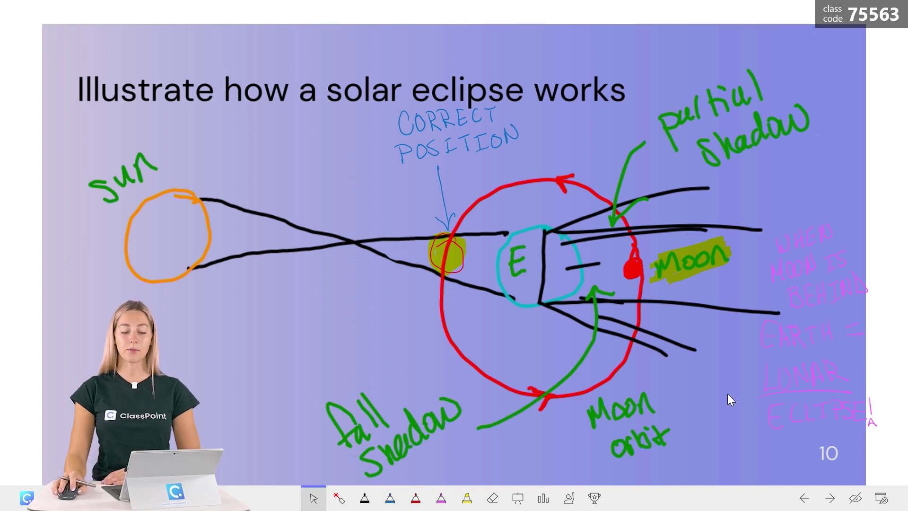
left_click(880, 497)
left_click(432, 302)
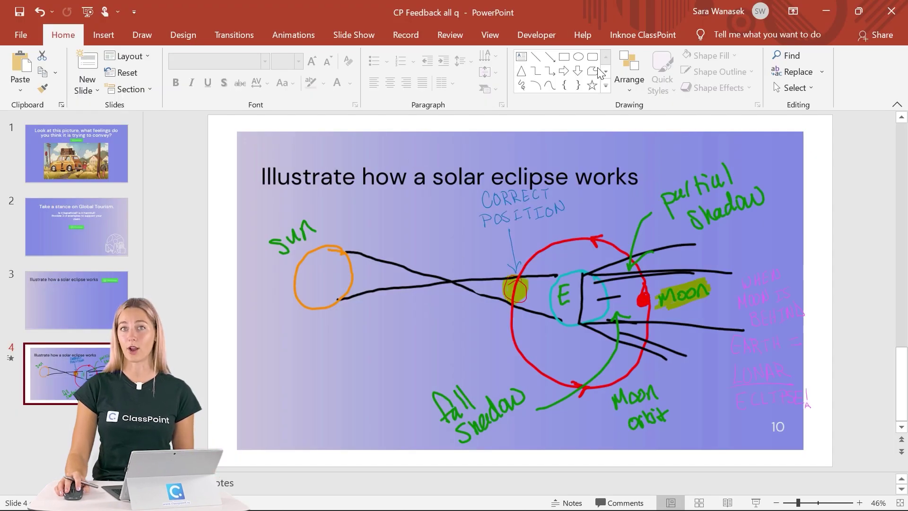
Show the Inknoe ClassPoint ribbon and select the slide 2 Global Tourism question
left_click(615, 38)
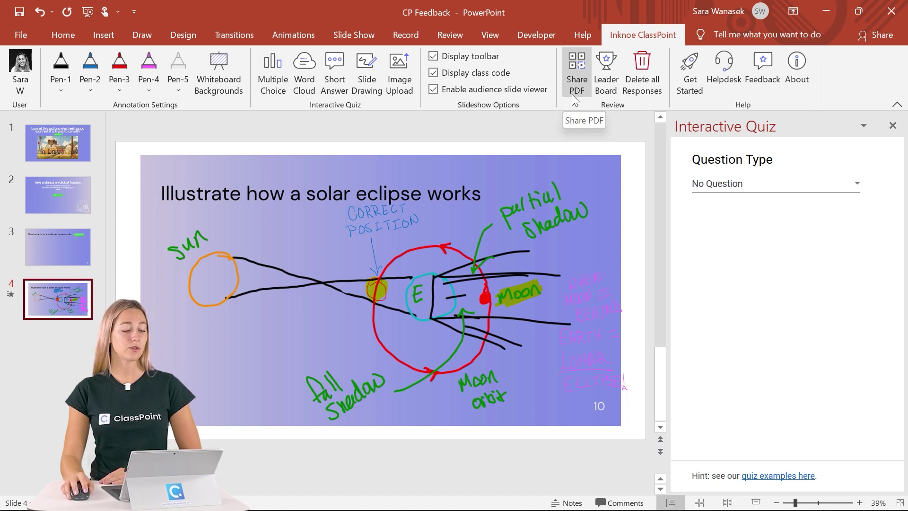
left_click(61, 188)
Insert the double-edged-sword tourism answer as slide 3 and paste the feedback note onto it
left_click(758, 416)
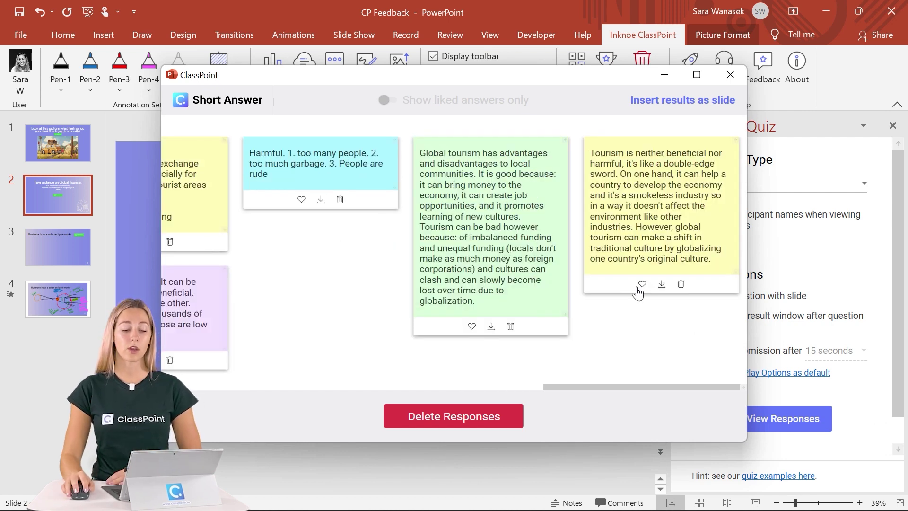
left_click(659, 285)
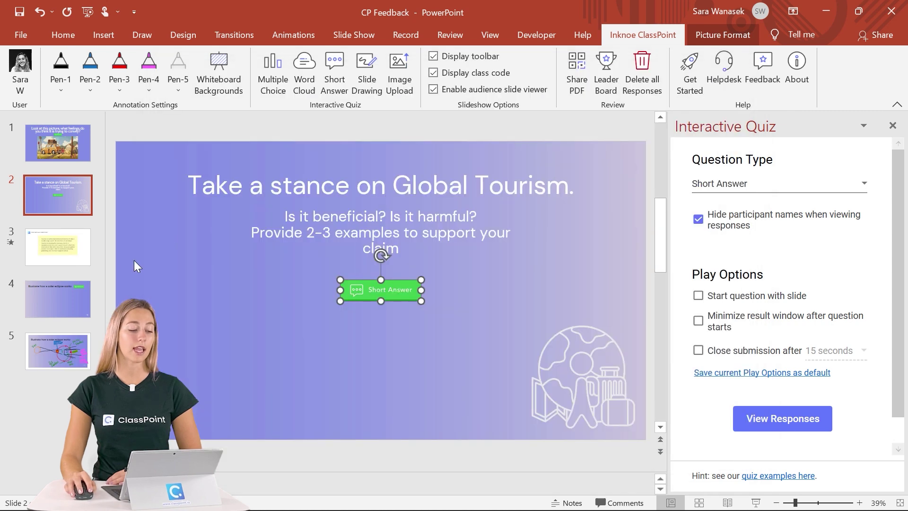
left_click(86, 257)
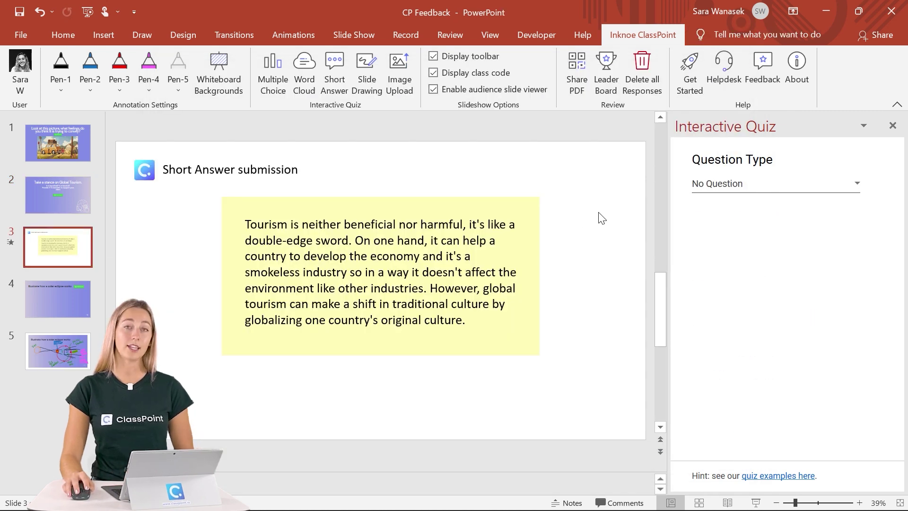
key("ctrl+v")
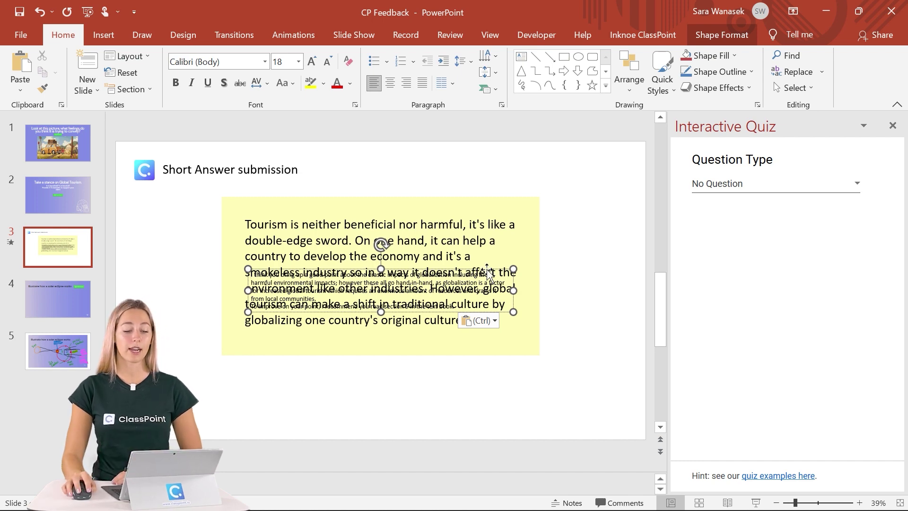
Drag the feedback note to the top right, beside the 'Short Answer submission' title
left_click_drag(487, 274, 587, 161)
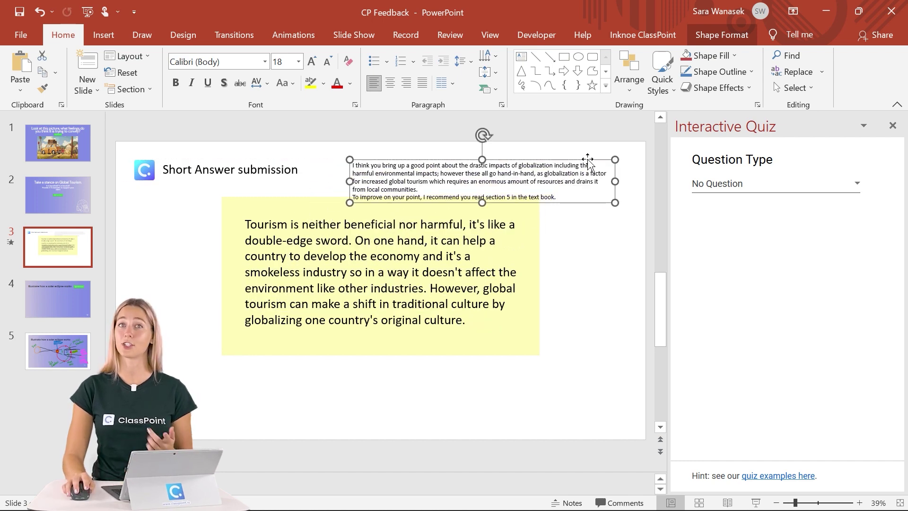